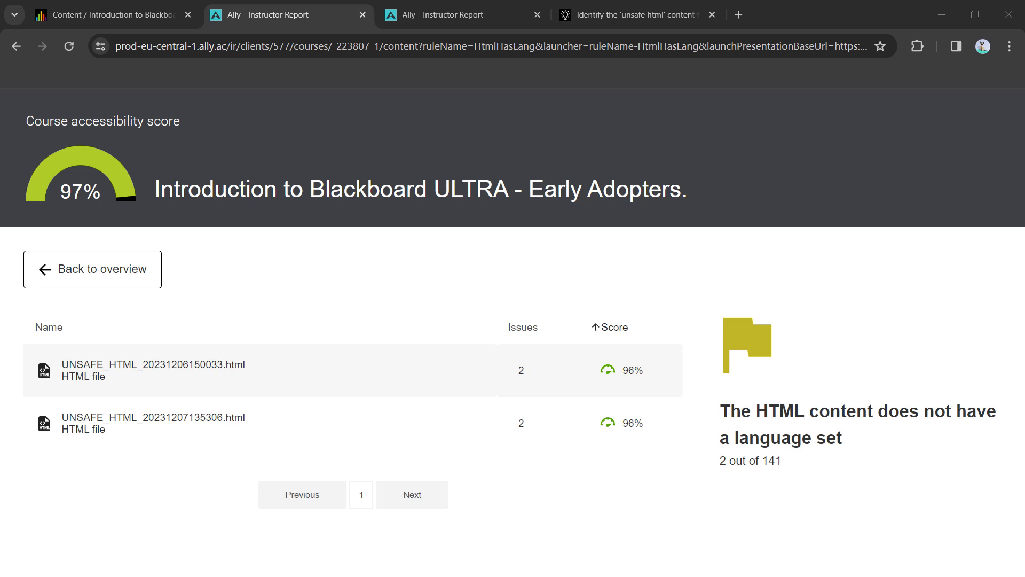
Add the "List UNSAFE_HTML files in the browser console" bookmarklet from the instructions page's Option 1 section to the bookmarks bar.
left_click(484, 16)
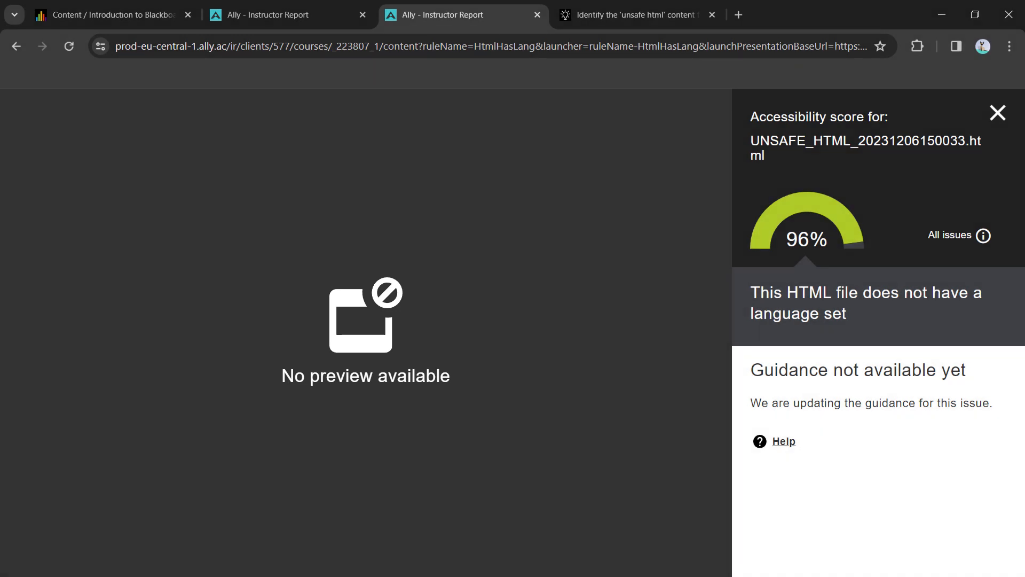
left_click(670, 17)
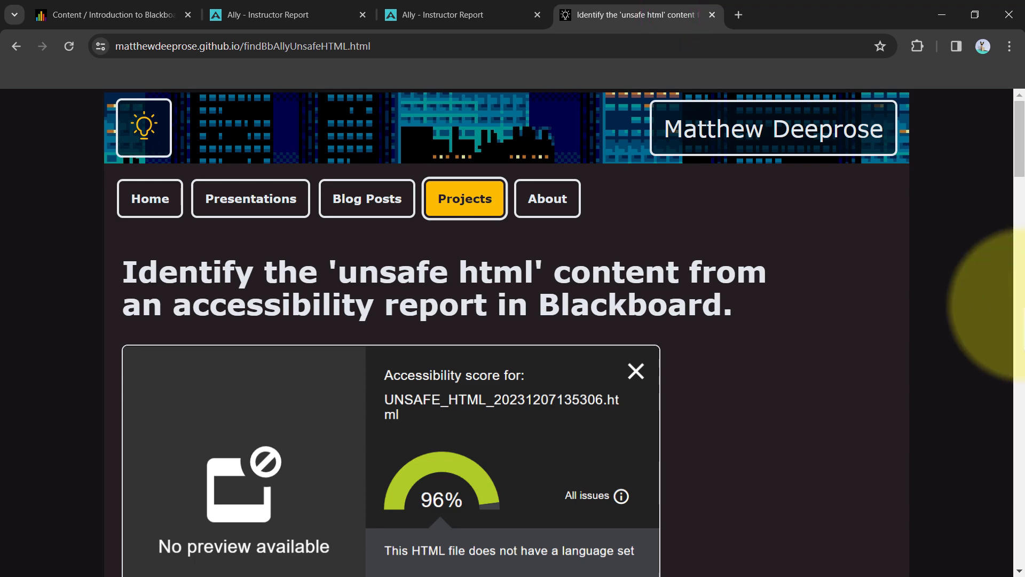
scroll(882, 262, "down", 2)
scroll(882, 262, "down", 10)
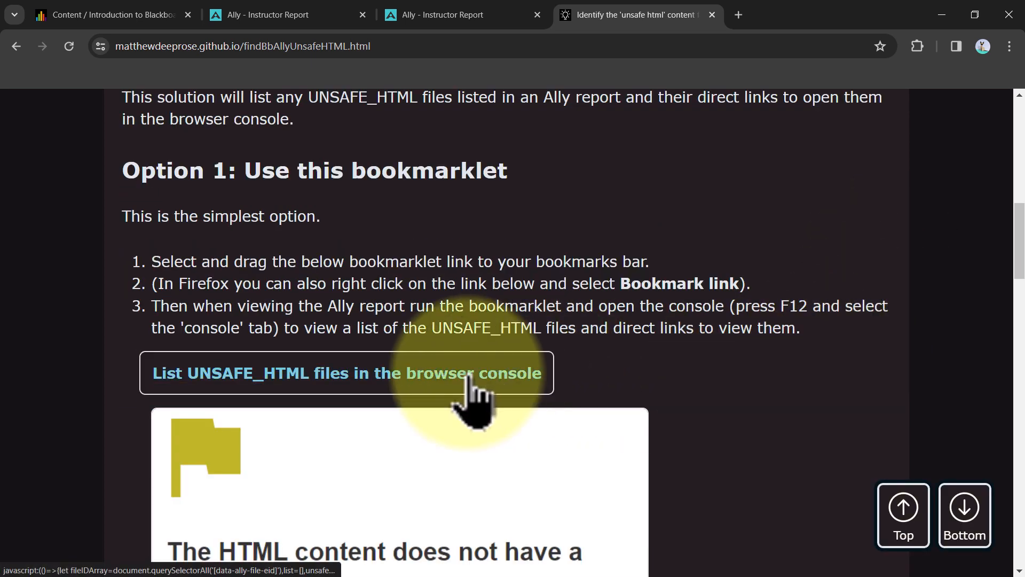
mouse_move(472, 376)
left_mouse_down()
mouse_move(556, 230)
mouse_move(608, 75)
left_mouse_up()
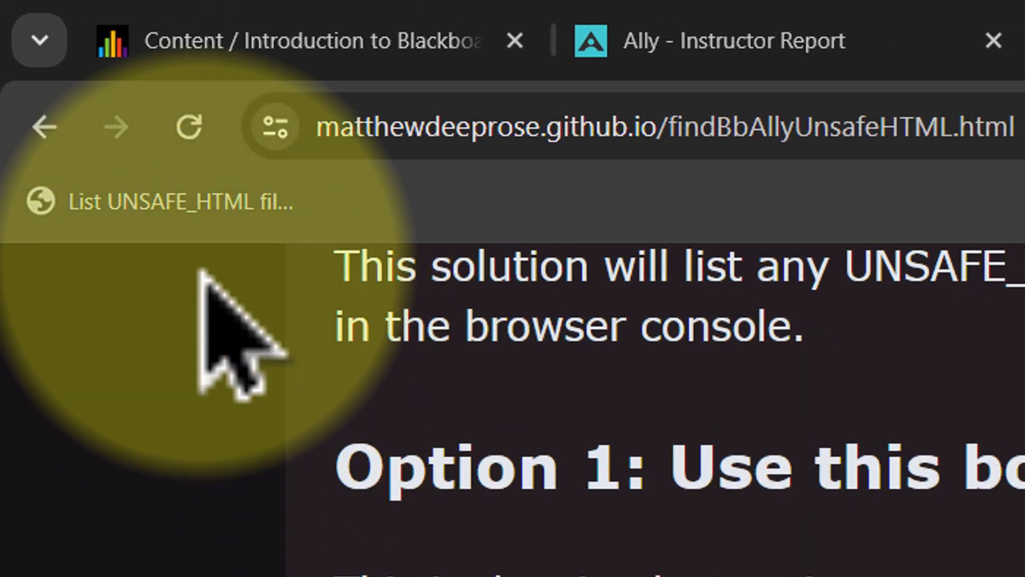
right_click(202, 209)
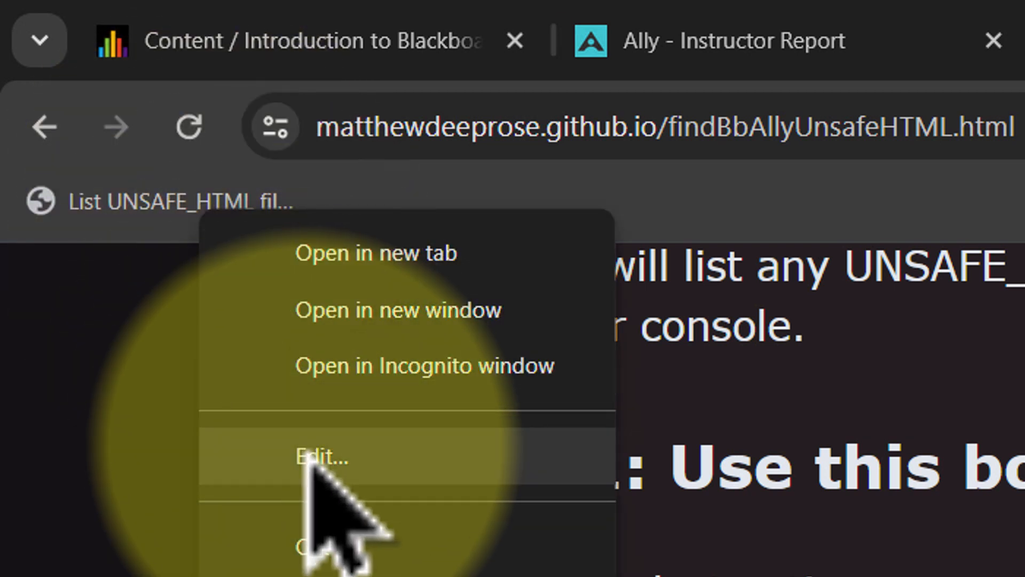
left_click(321, 457)
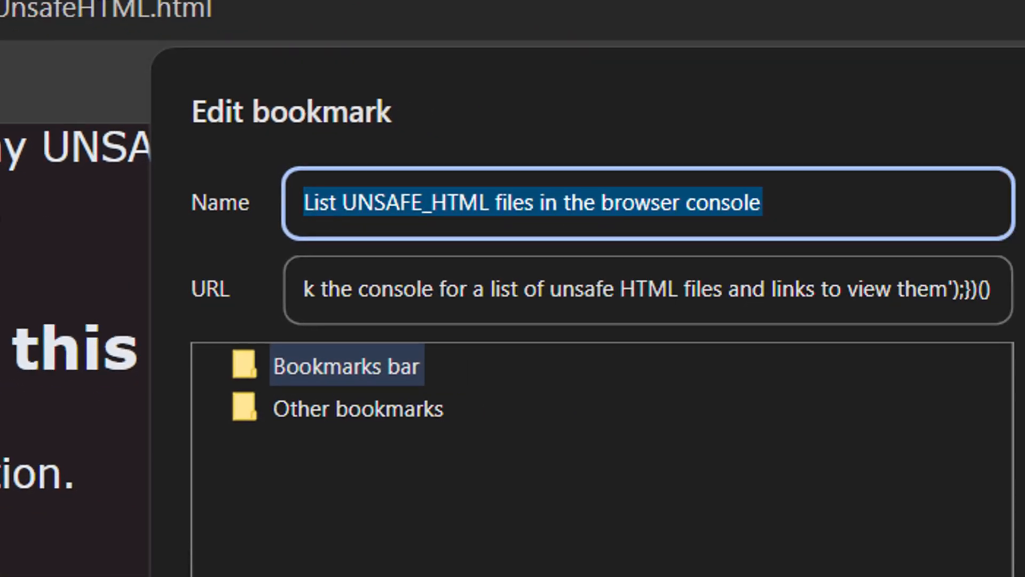
left_click(349, 274)
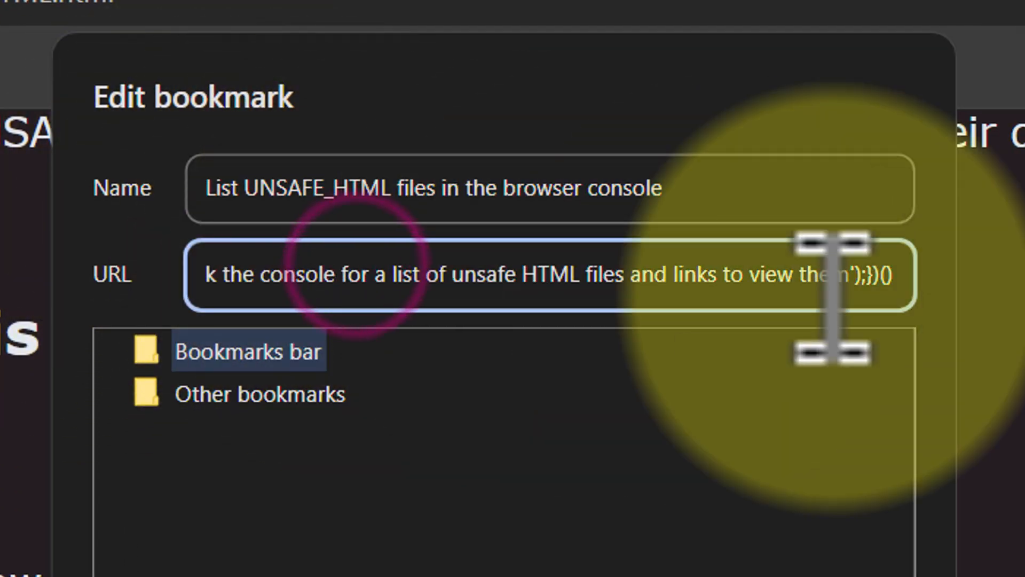
key("ctrl+Left")
key("ctrl+Left")
key("ctrl+Left")
key("ctrl+Left")
key("ctrl+Left")
key("ctrl+Left")
key("ctrl+Left")
key("ctrl+Left")
key("ctrl+Left")
key("ctrl+Left")
key("ctrl+Left")
key("ctrl+Left")
key("ctrl+Left")
key("ctrl+Left")
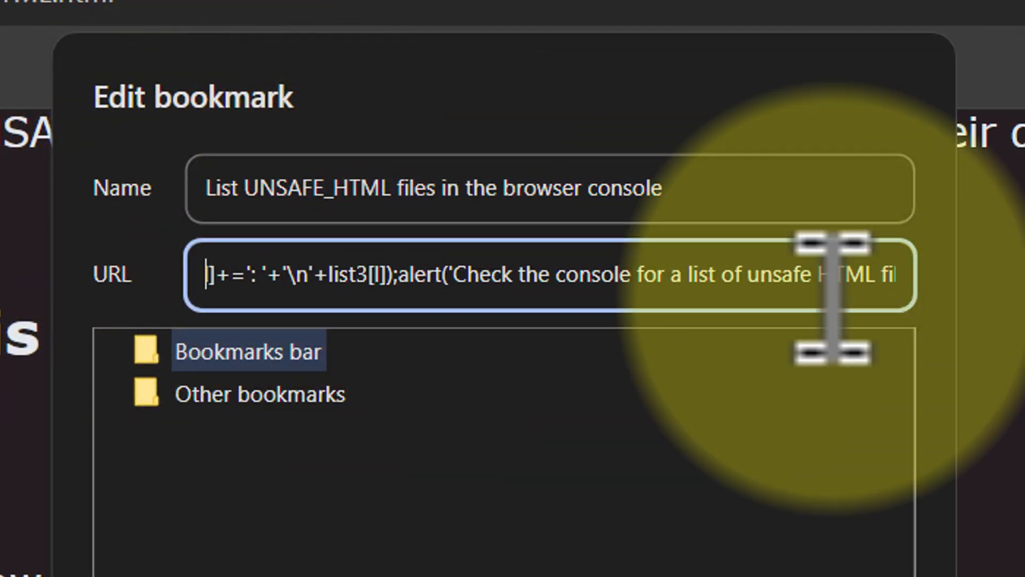
key("ctrl+Left")
key("ctrl+Left")
key("ctrl+Left")
key("ctrl+Left")
key("ctrl+Left")
key("ctrl+Left")
key("ctrl+Left")
key("ctrl+Left")
key("ctrl+Left")
key("ctrl+Left")
key("ctrl+Left")
key("ctrl+Left")
key("ctrl+Left")
key("ctrl+Left")
key("ctrl+Left")
key("ctrl+Left")
key("ctrl+Left")
key("ctrl+Left")
key("ctrl+Left")
key("ctrl+Left")
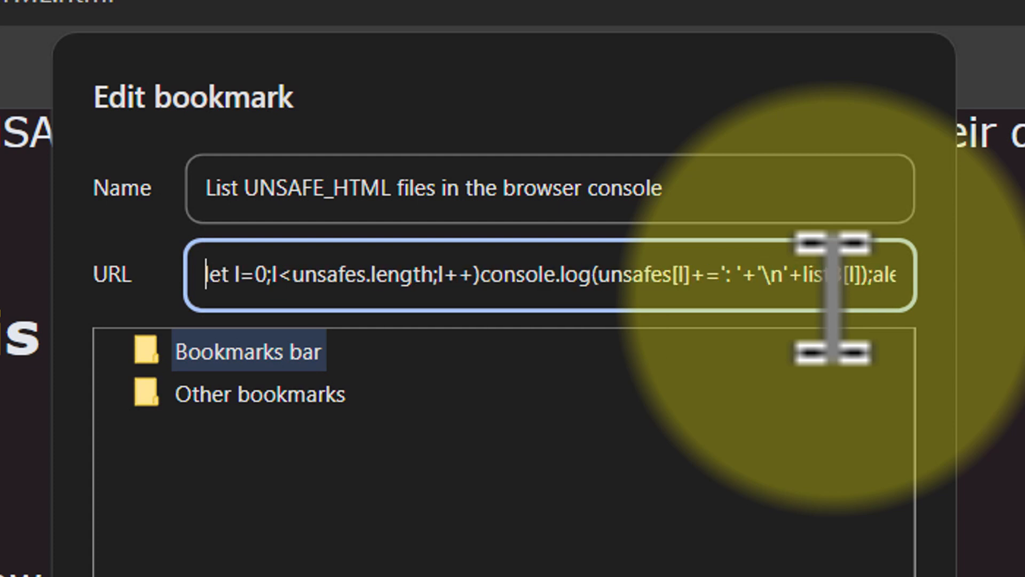
key("Right")
key("Right")
key("Right")
key("Right")
key("Right")
key("Right")
key("Right")
key("Right")
key("Right")
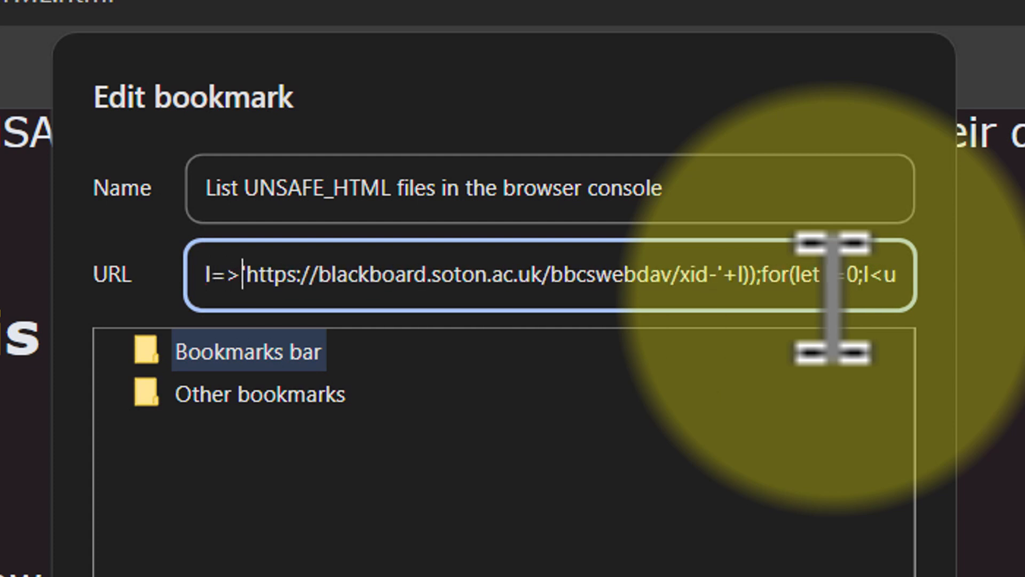
Select the domain blackboard.soton.ac.uk in the bookmarklet's URL without the trailing slash, and close the bookmark editor.
key("ctrl+Right")
key("shift+Right")
key("shift+Right")
key("shift+Right")
key("shift+Right")
key("shift+Right")
key("shift+Right")
key("shift+Right")
key("shift+Right")
key("shift+Right")
key("shift+Right")
key("shift+Right")
key("shift+Right")
key("shift+Right")
key("shift+Right")
key("shift+Right")
key("shift+Right")
key("shift+Right")
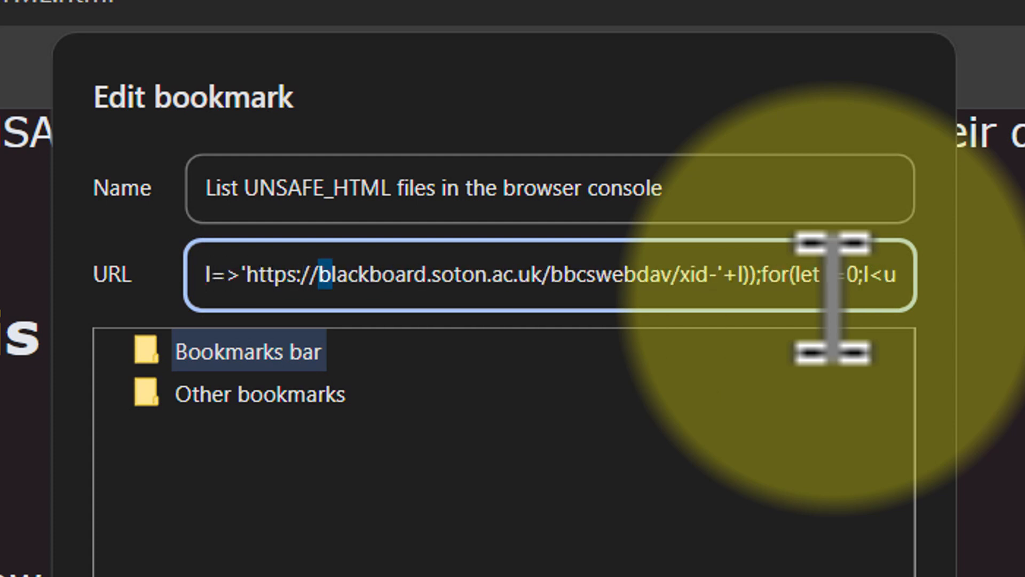
key("shift+Right")
key("shift+Right")
key("shift+Right")
key("shift+Right")
key("shift+Right")
key("shift+Right")
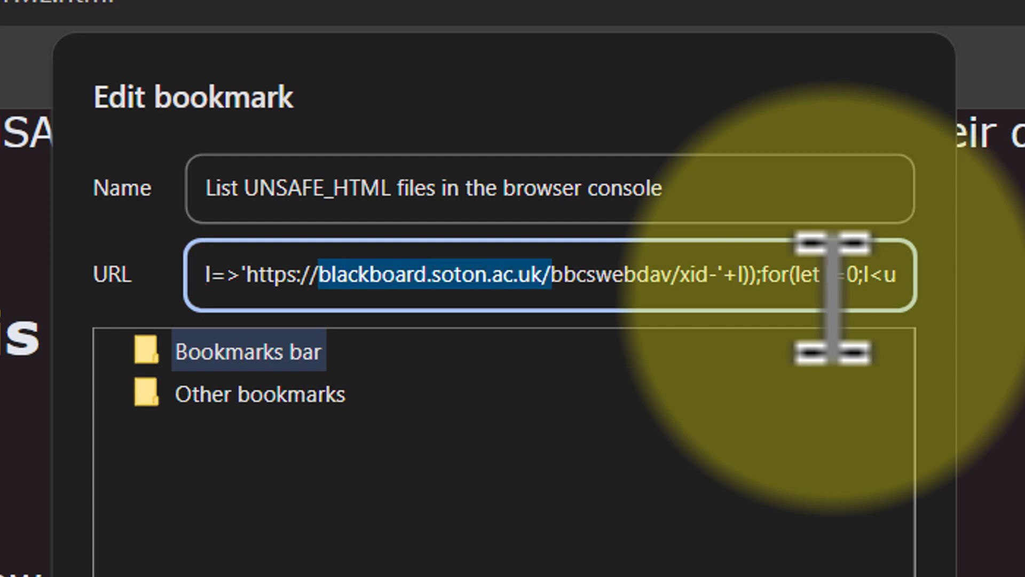
key("shift+Left")
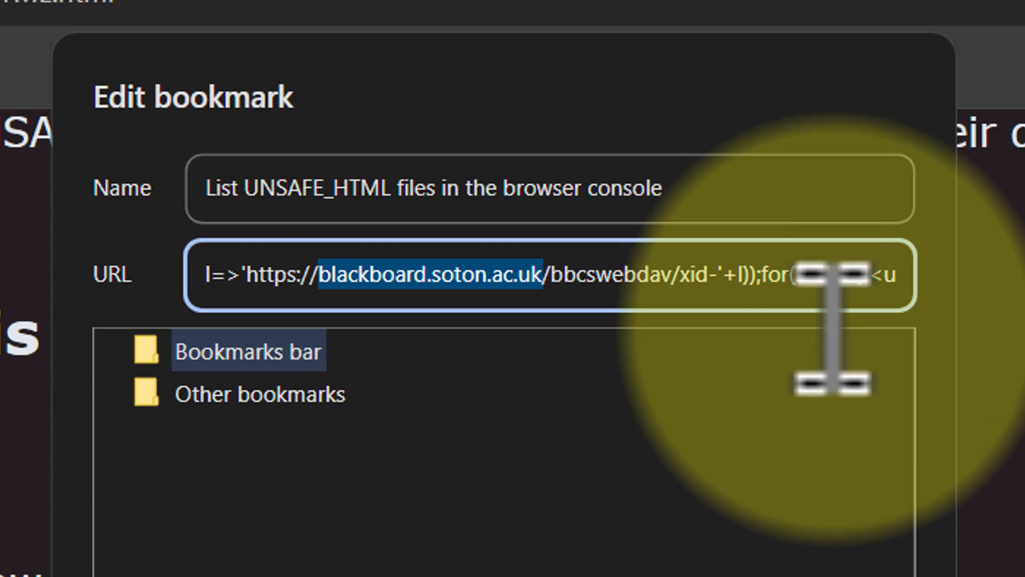
left_click(837, 576)
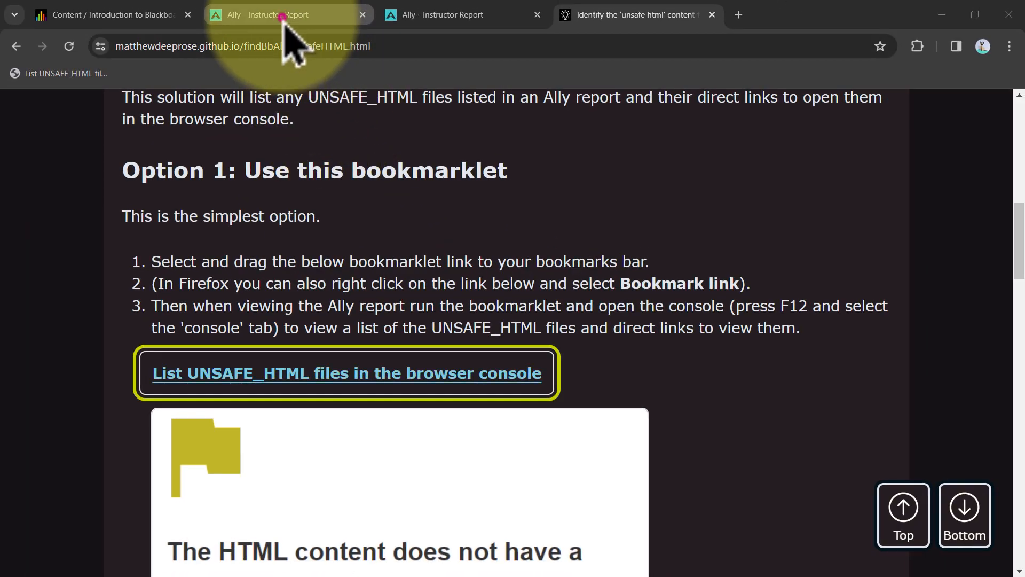
Run the List UNSAFE_HTML bookmarklet on the Ally report of files without a language set and dismiss its alert.
left_click(281, 20)
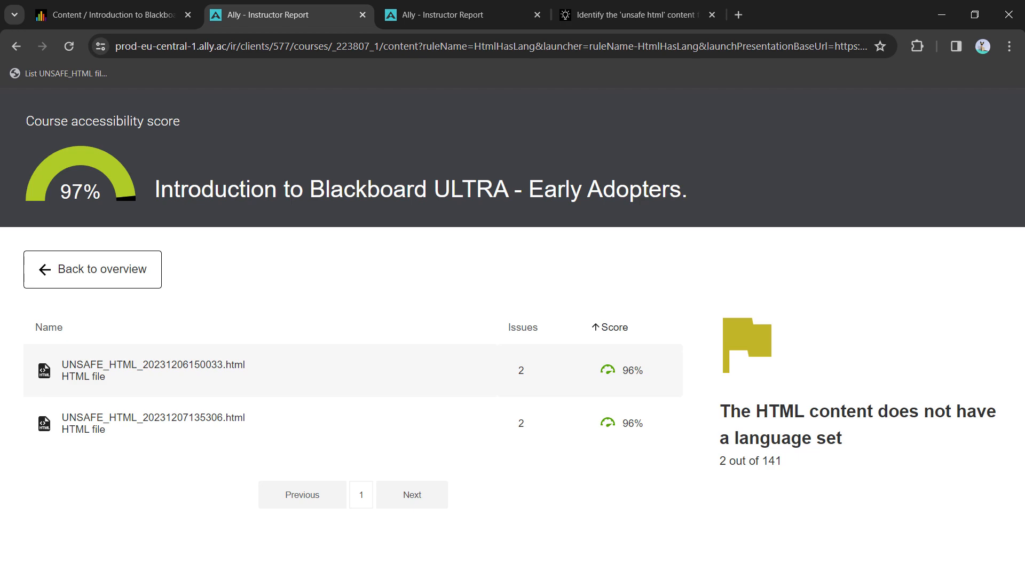
left_click(32, 75)
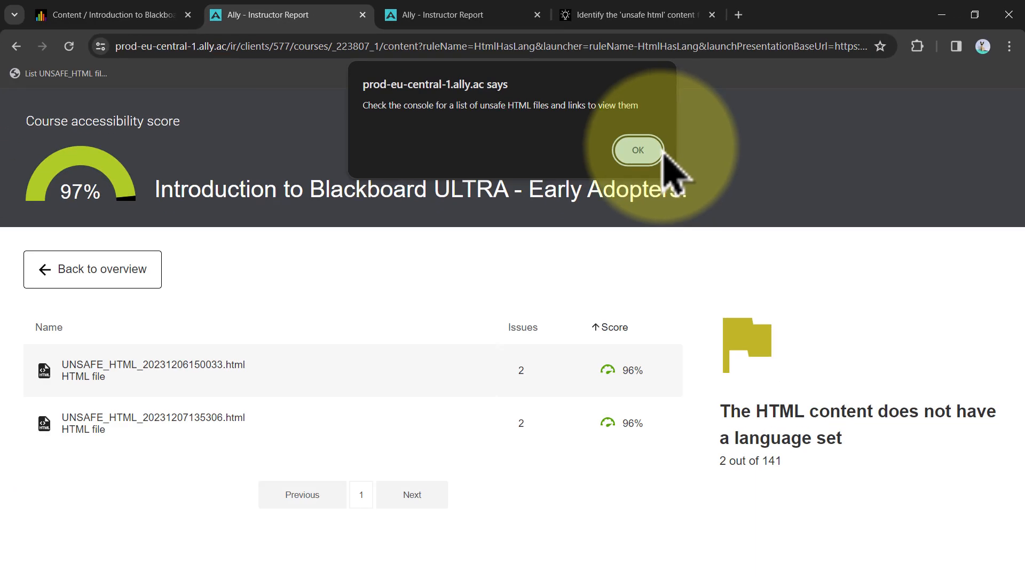
left_click(870, 412)
left_click(681, 260)
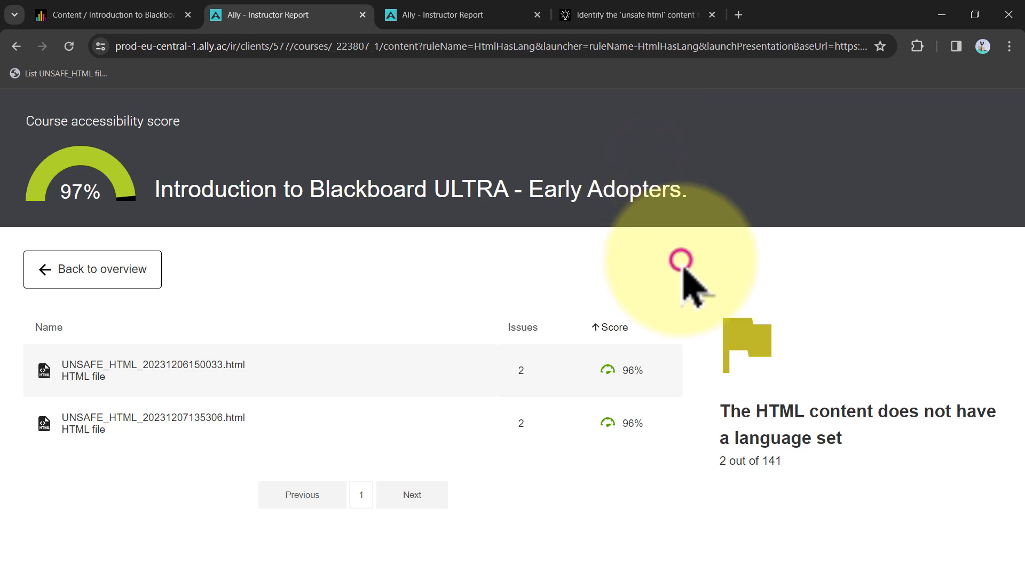
Display the browser console for the Ally report and open the direct link listed for UNSAFE_HTML_20231206150033.html.
key("F12")
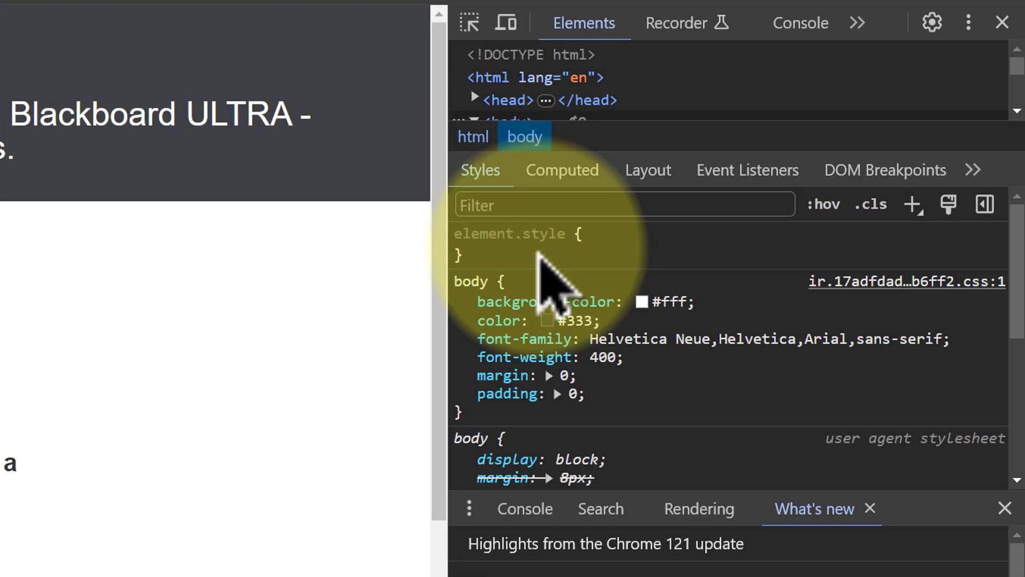
left_click(804, 32)
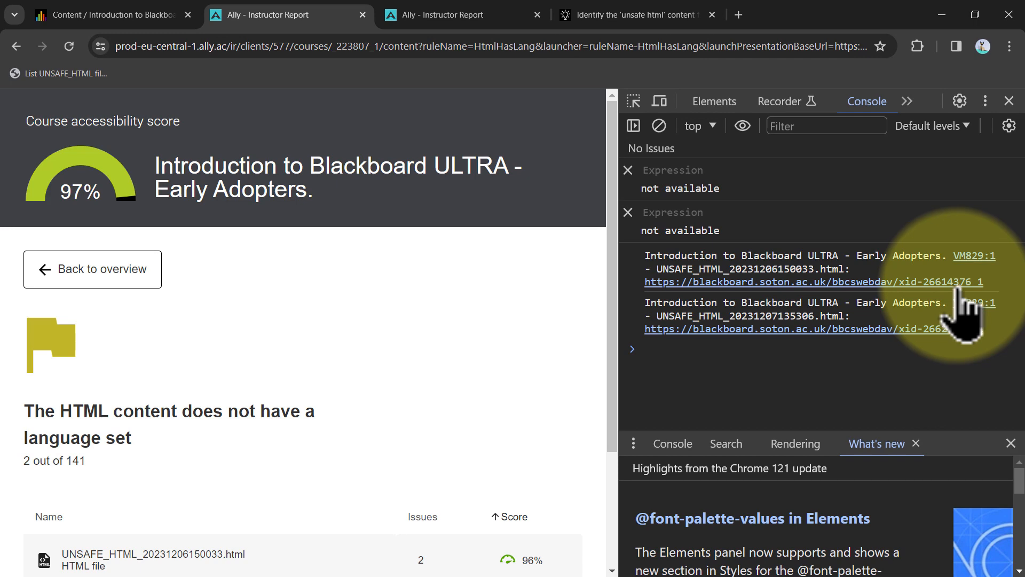
left_click(958, 283)
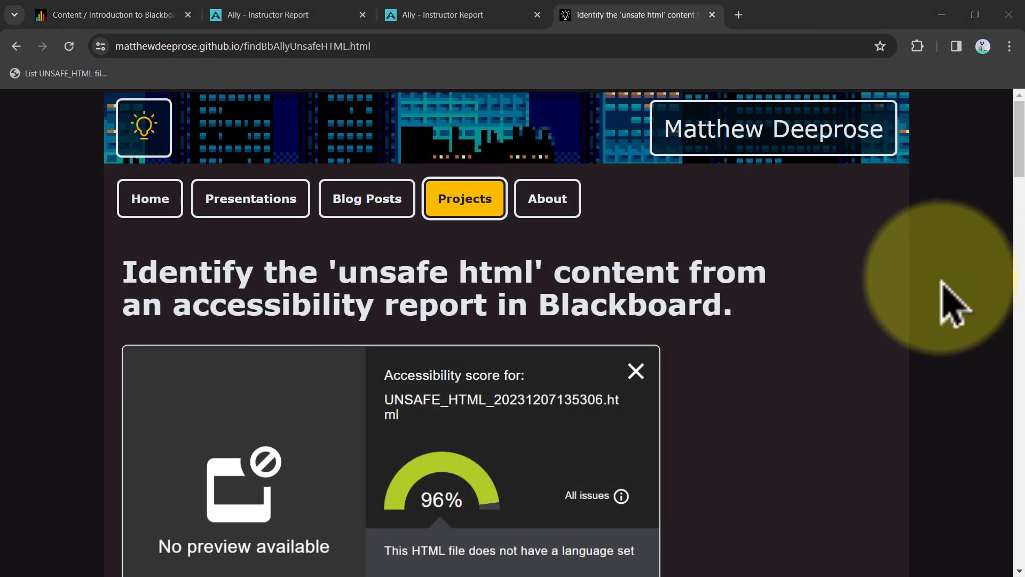
Copy the complete JavaScript snippet from the Option 2 section of the instructions page.
scroll(902, 319, "down", 15)
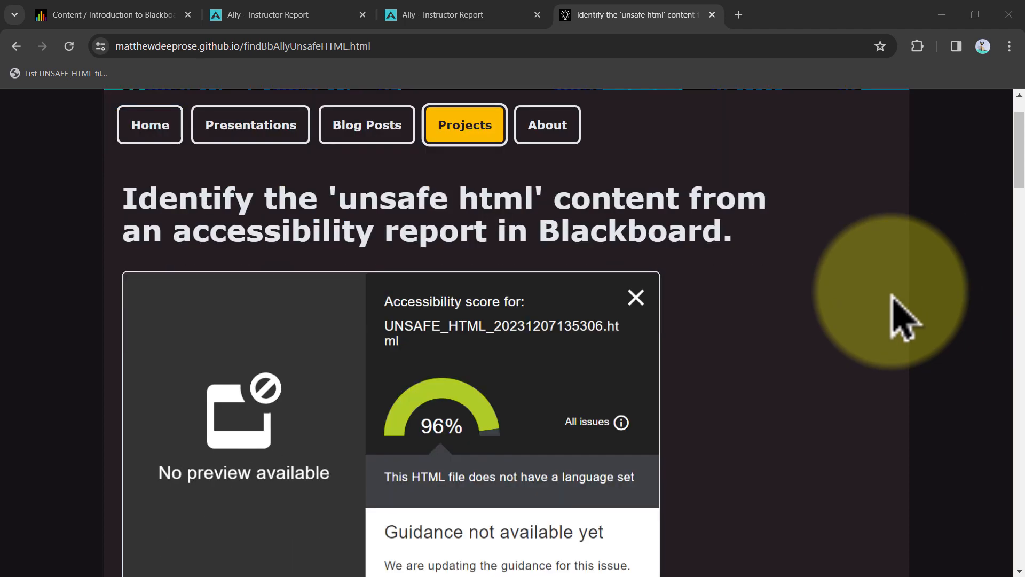
scroll(902, 319, "down", 12)
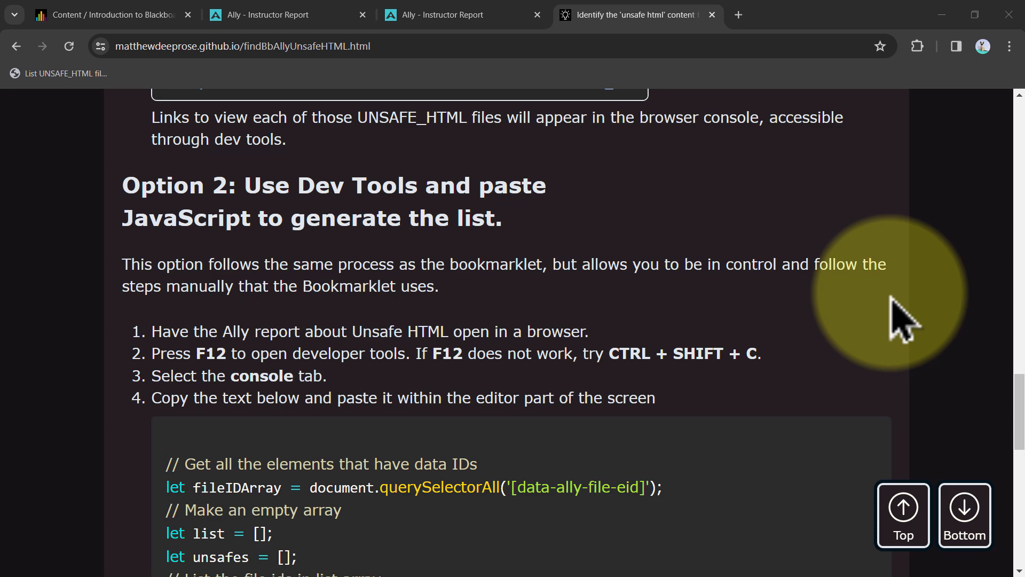
scroll(903, 319, "down", 4)
left_click_drag(164, 245, 782, 264)
scroll(201, 343, "down", 8)
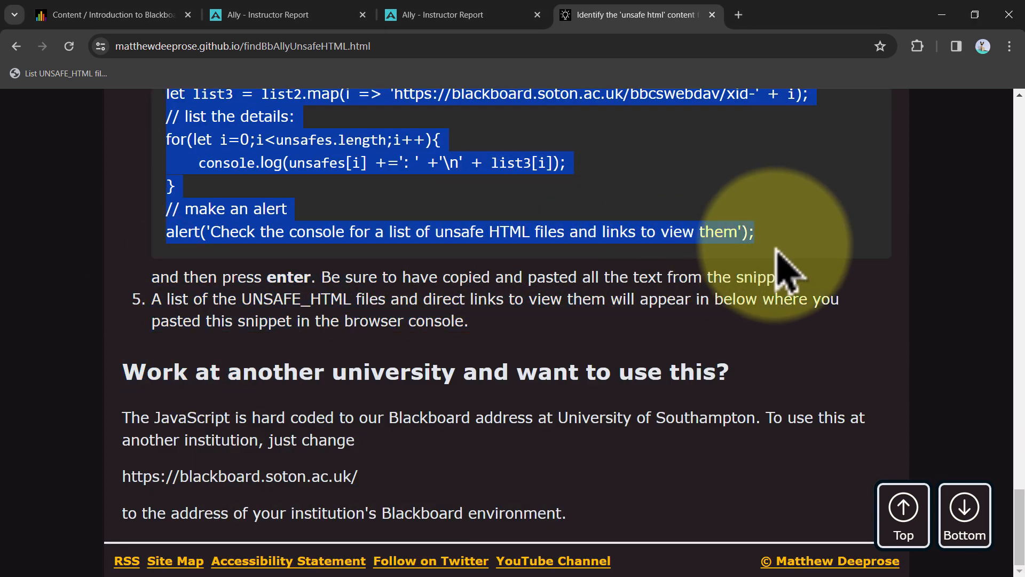
right_click(718, 230)
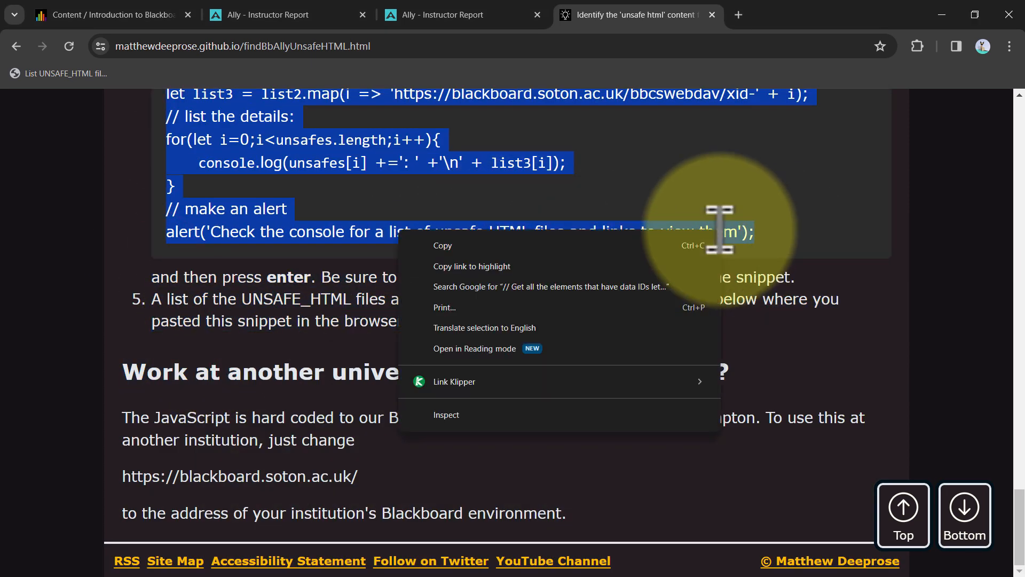
left_click(673, 253)
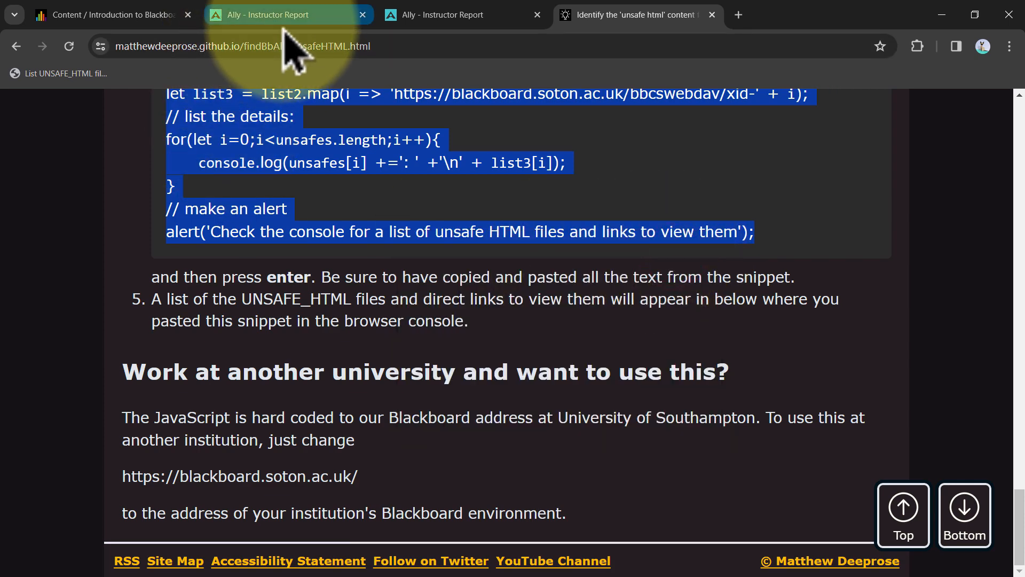
Paste the copied JavaScript snippet into the browser console of the Ally report listing the UNSAFE_HTML files.
left_click(296, 12)
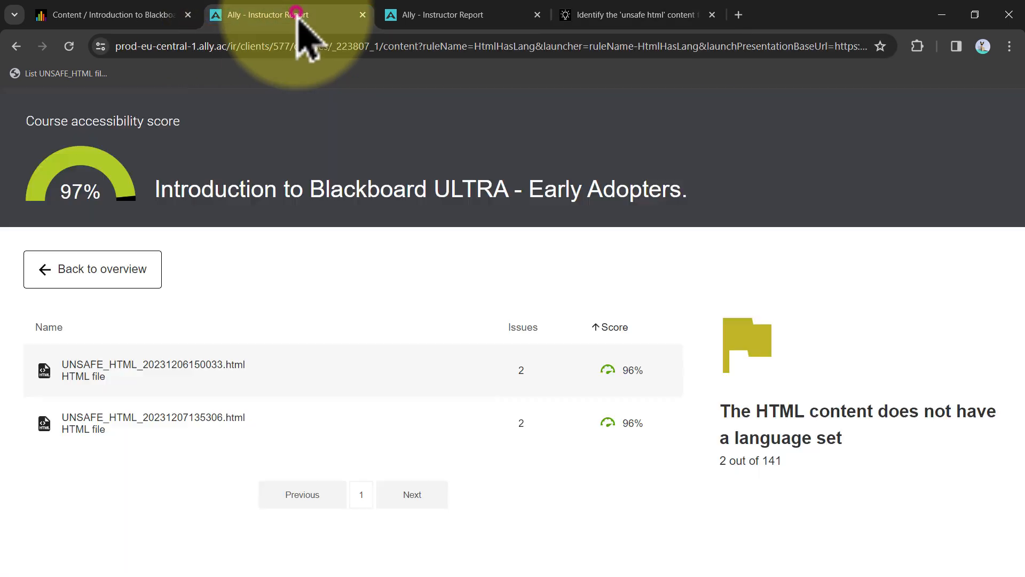
left_click(457, 292)
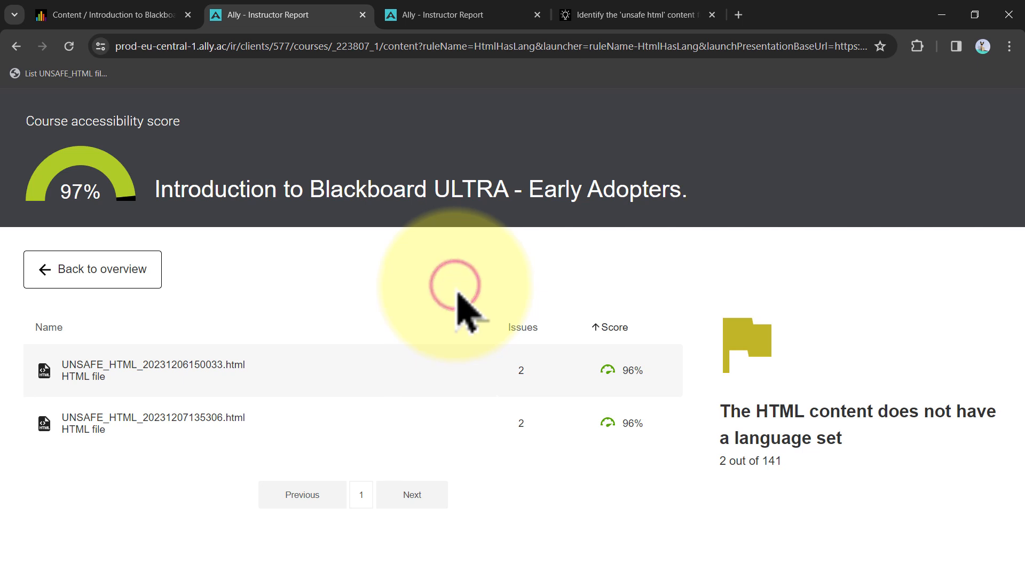
key("ctrl+shift+j")
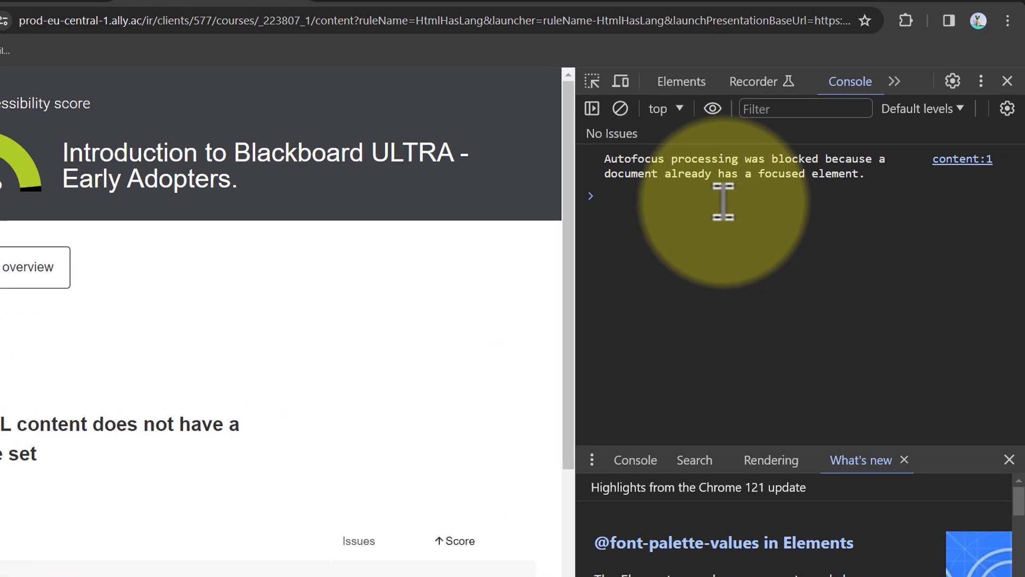
left_click(724, 202)
key("ctrl+v")
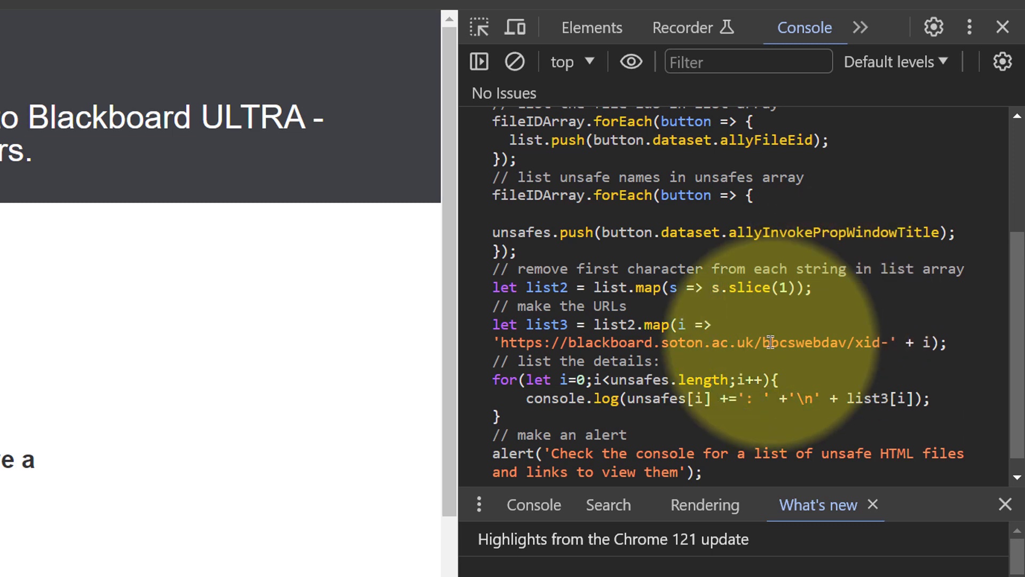
Select the domain blackboard.soton.ac.uk in the pasted code's list3 line, and return to the end of the script.
left_click(571, 341)
left_click_drag(570, 342, 752, 341)
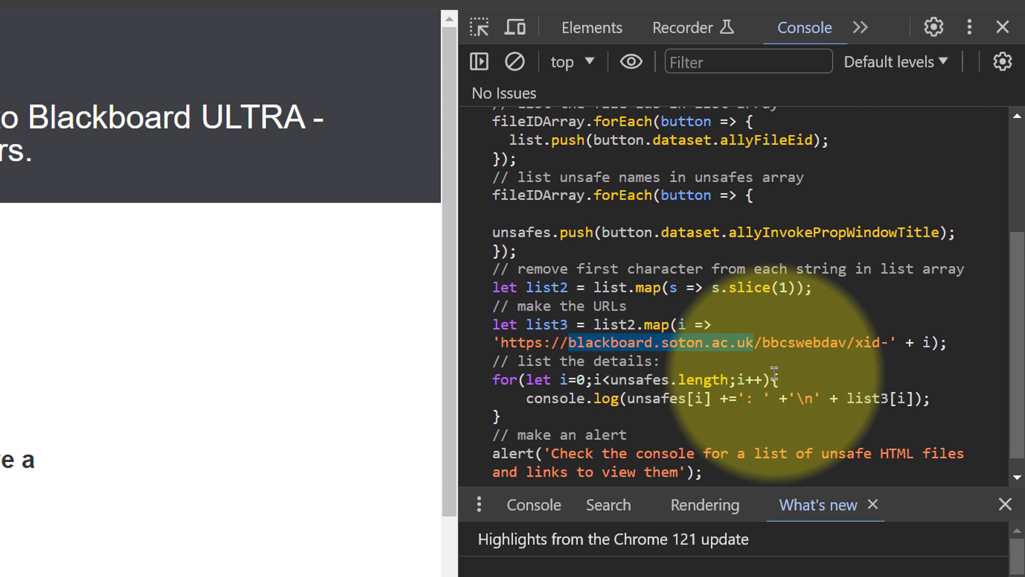
left_click(764, 467)
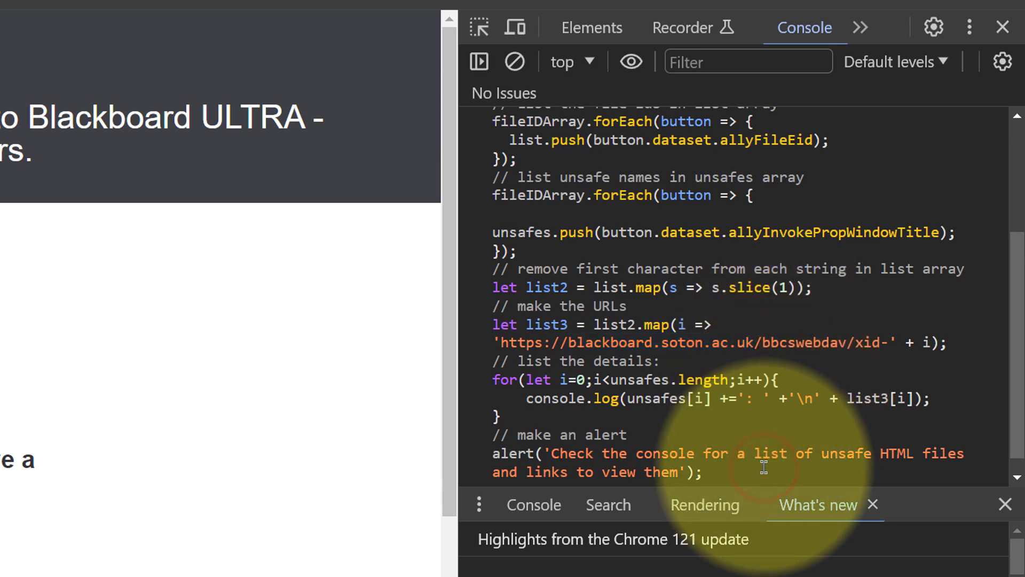
Run the pasted script, dismiss its alert, and open the console link for UNSAFE_HTML_20231206150033.html.
key("Return")
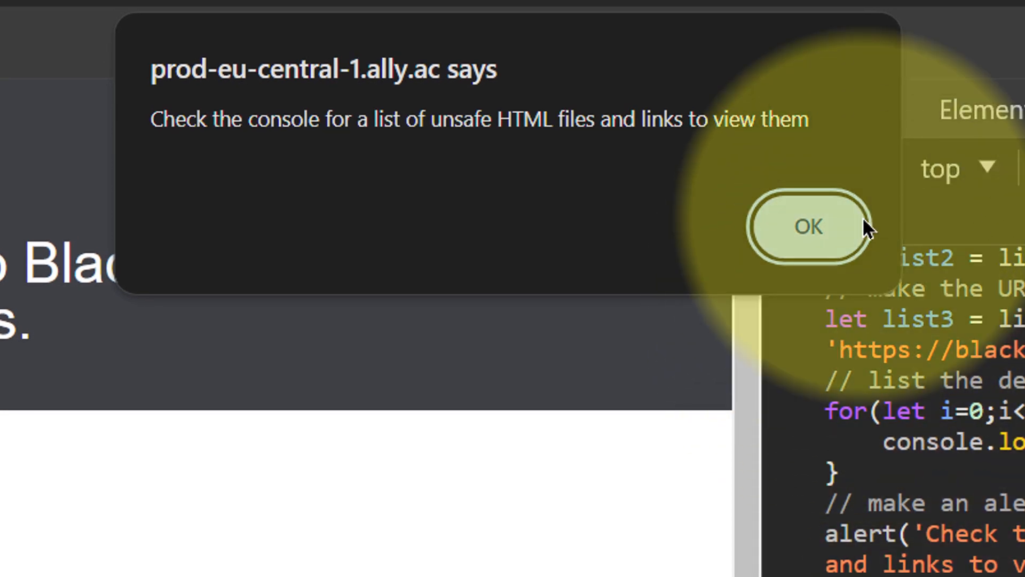
left_click(834, 228)
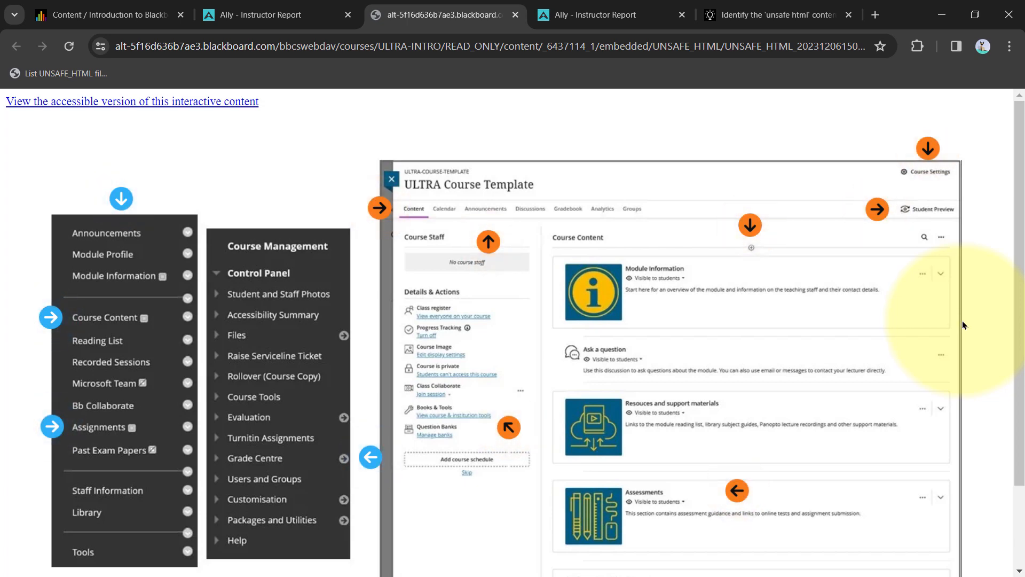
Return to the Ally report's console list and switch back to the unsafe HTML instructions page.
left_click(297, 9)
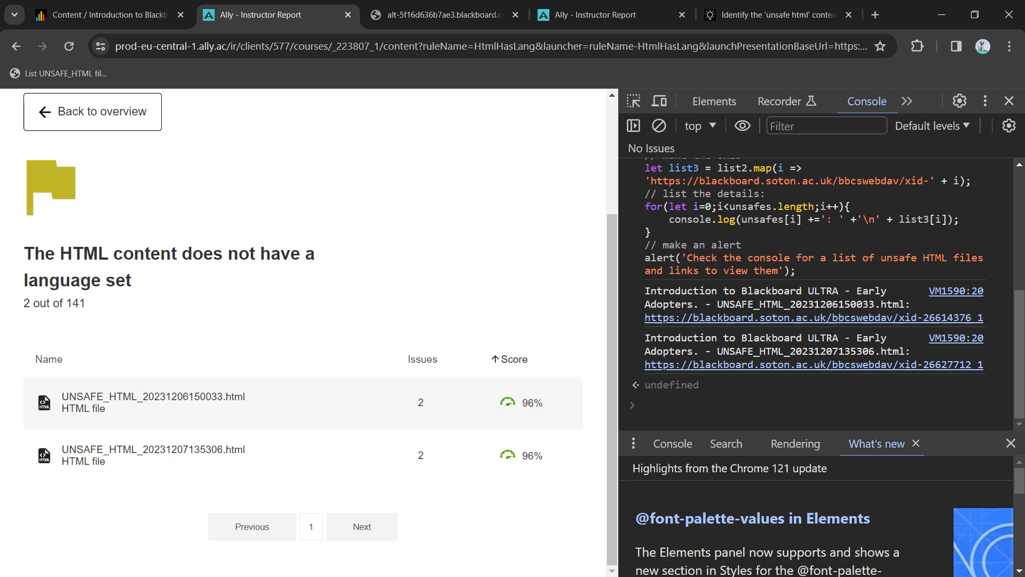
left_click(742, 15)
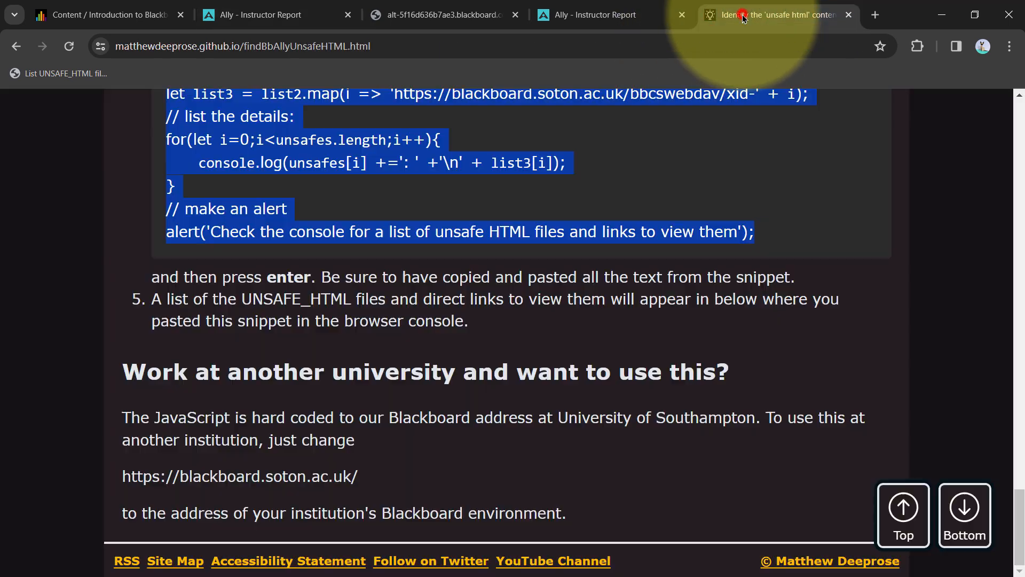
Review the JavaScript snippet on the instructions page, from the data-ally-file-eid query through the list3 URLs to the closing alert.
scroll(632, 347, "up", 8)
left_click(637, 343)
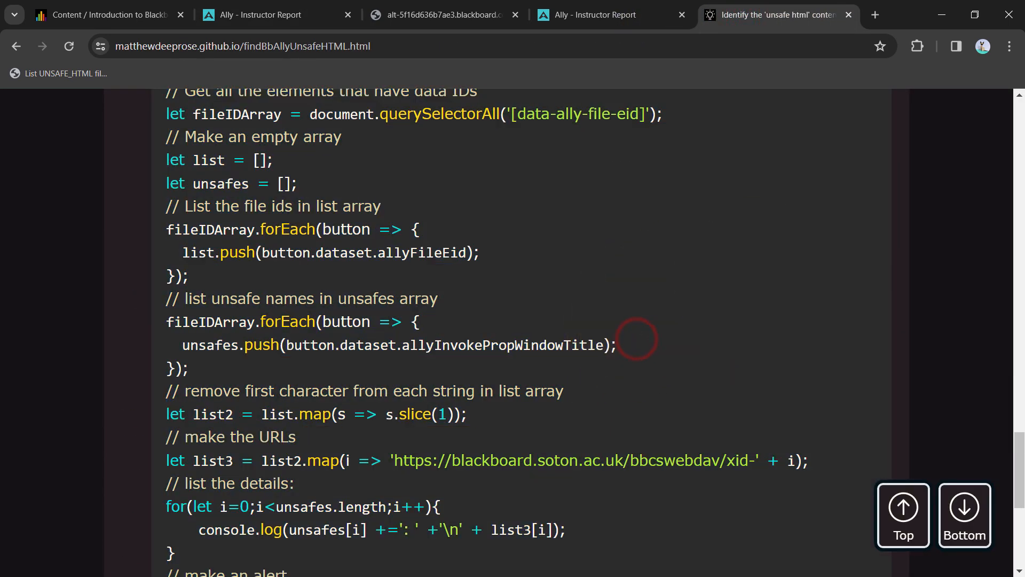
scroll(865, 331, "up", 1)
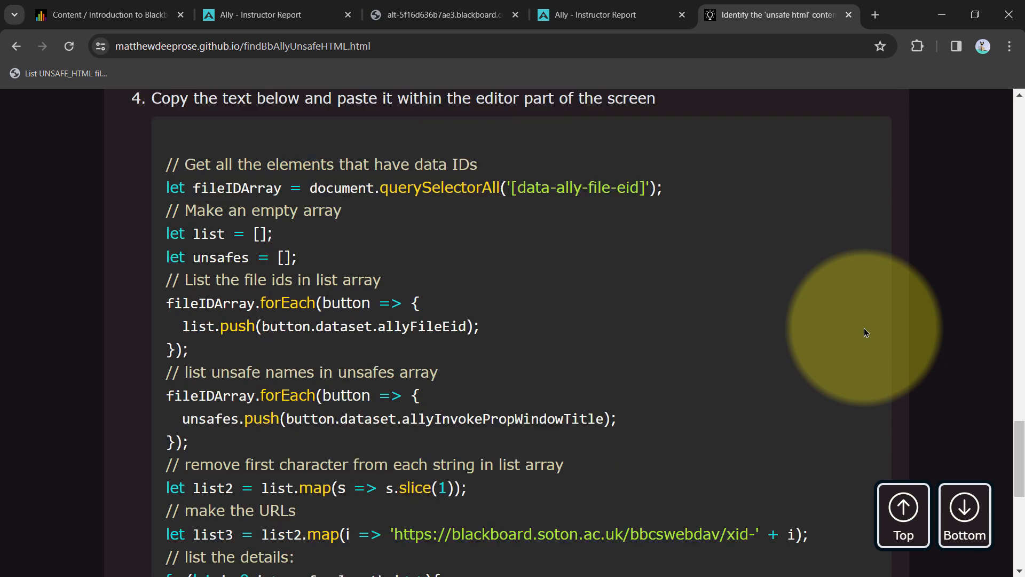
scroll(865, 330, "down", 3)
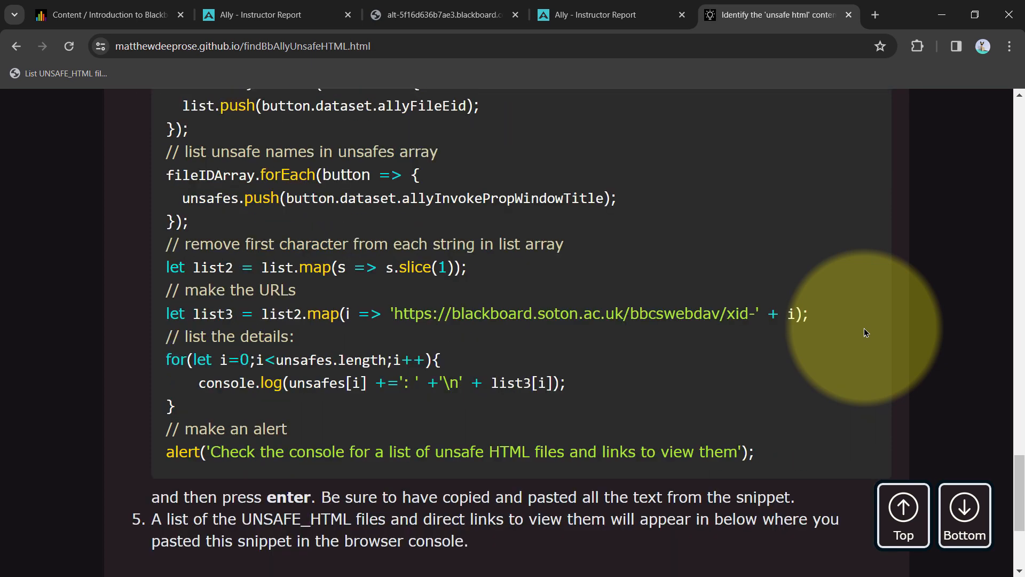
scroll(864, 332, "up", 1)
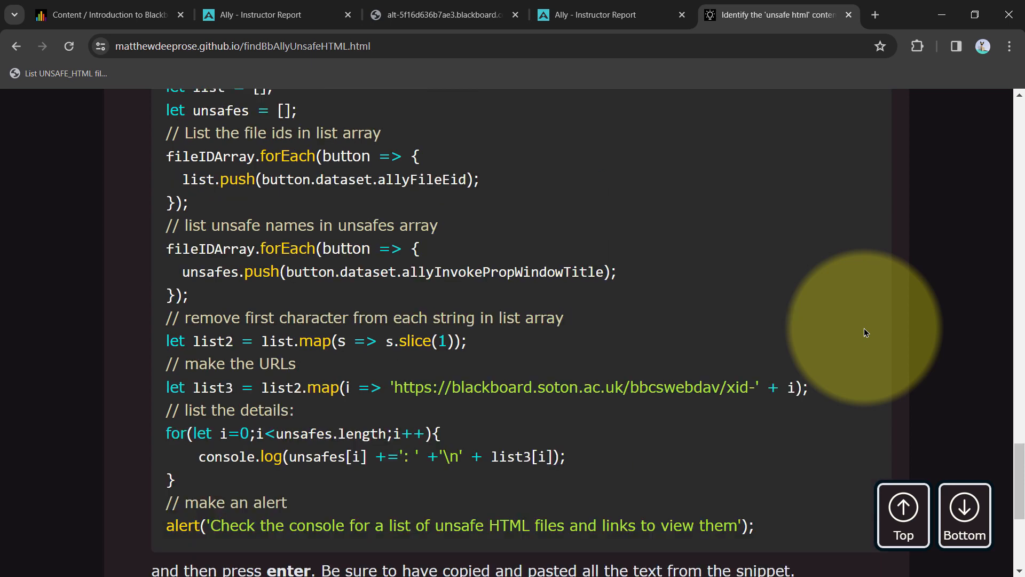
scroll(864, 332, "up", 1)
scroll(865, 332, "up", 1)
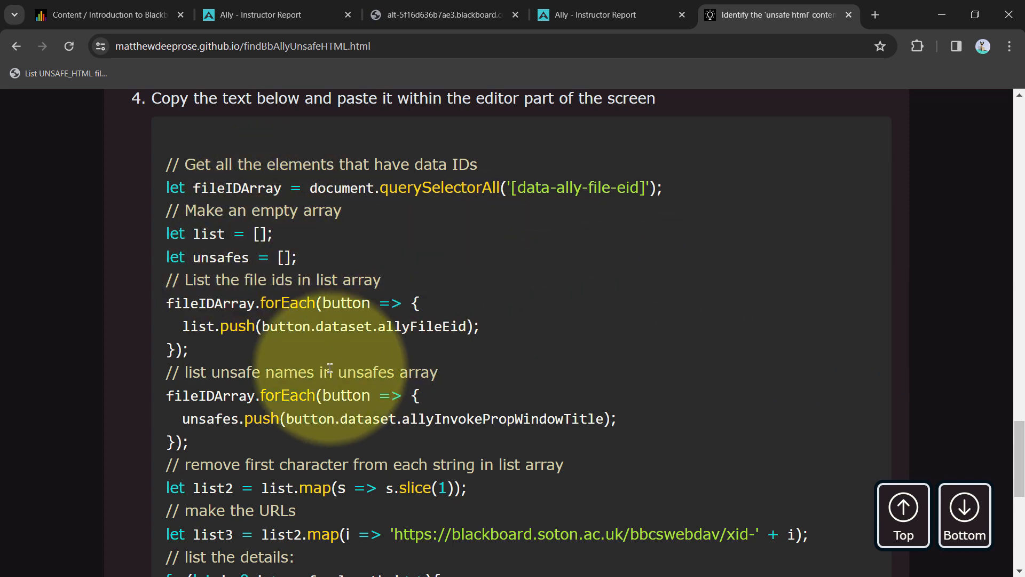
scroll(774, 412, "down", 1)
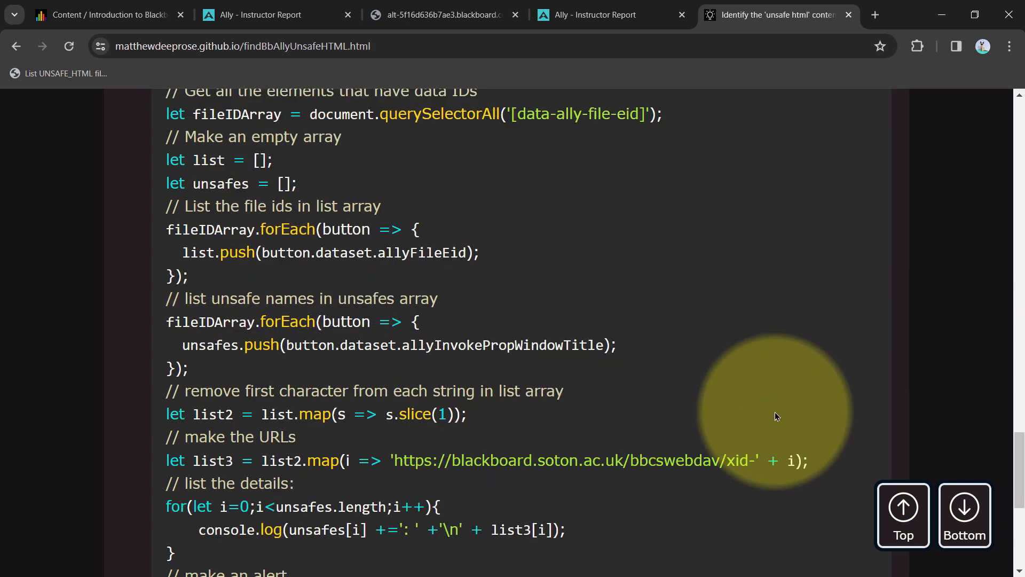
scroll(755, 331, "down", 3)
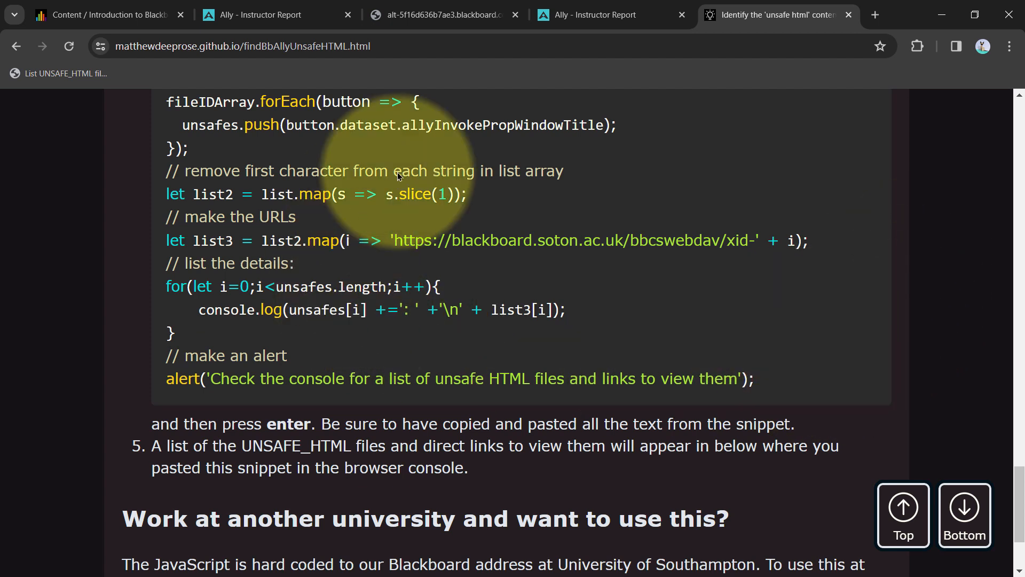